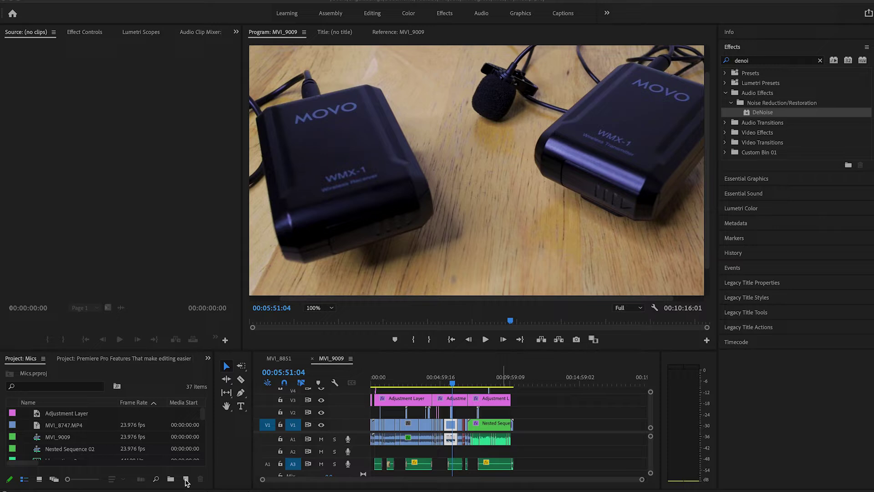
Step: Create a new 1920 × 1080 adjustment layer at 23.976 fps with square pixels in the Mics project
click(186, 480)
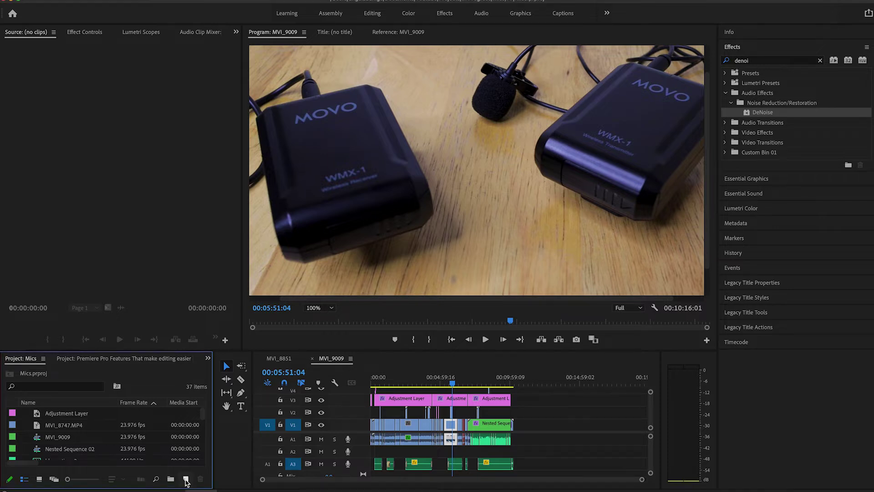
click(186, 479)
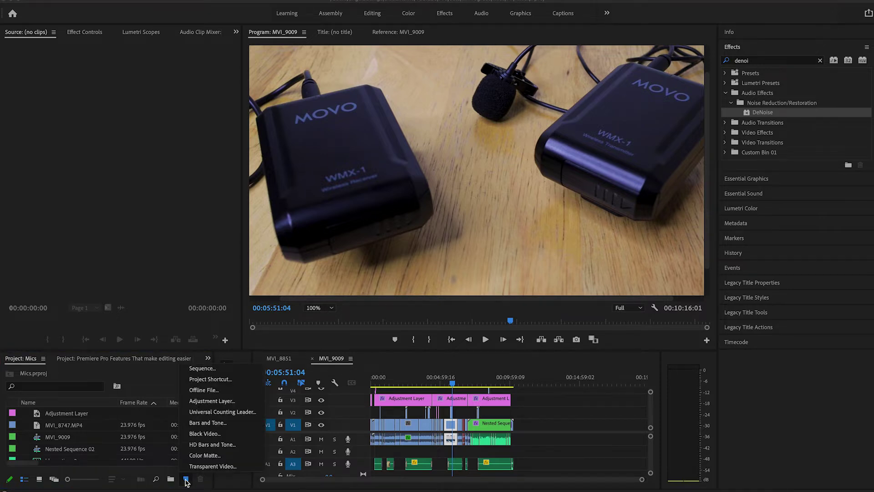
click(210, 401)
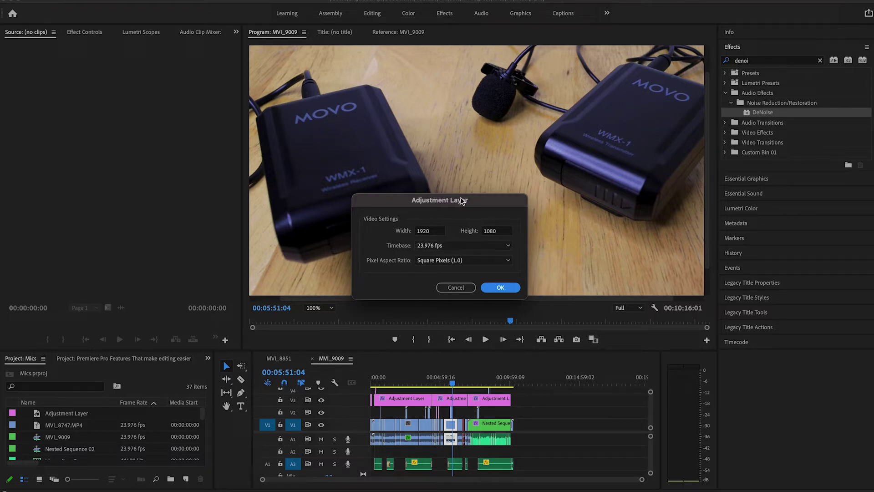
click(497, 288)
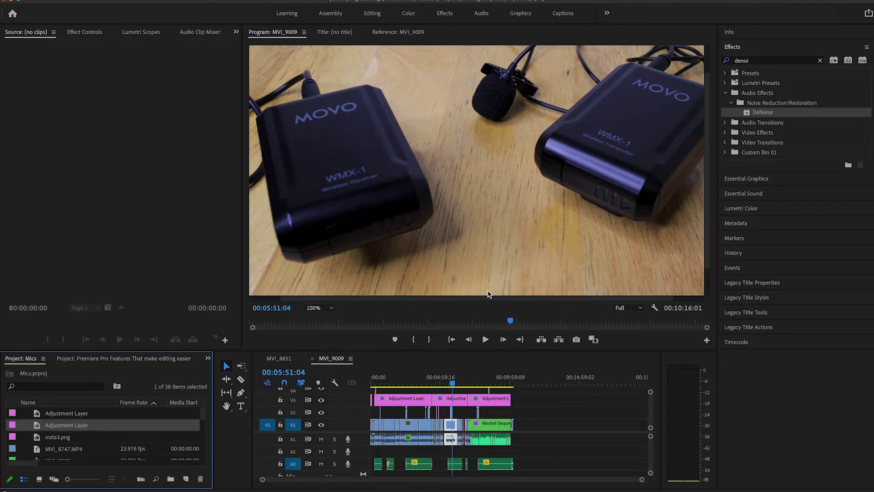
Step: Place the new adjustment layer on track V3 beyond the last clip of the sequence and delete that clip again
drag(56, 430, 588, 399)
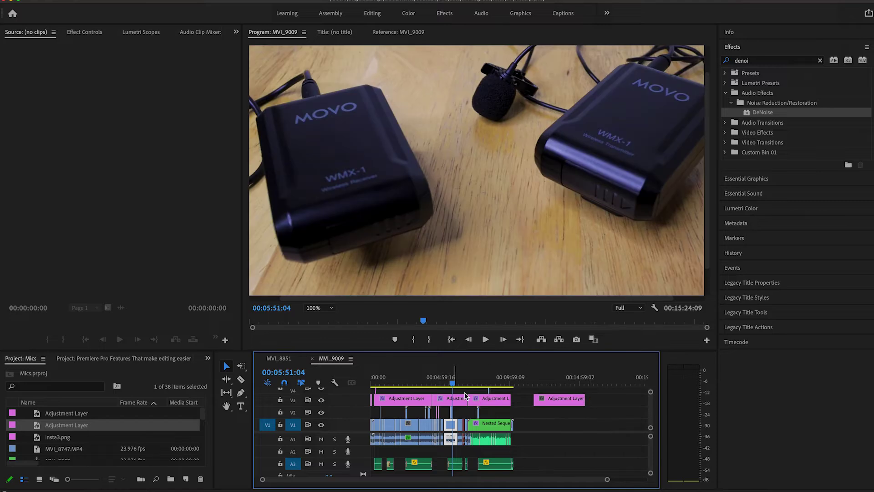
click(565, 401)
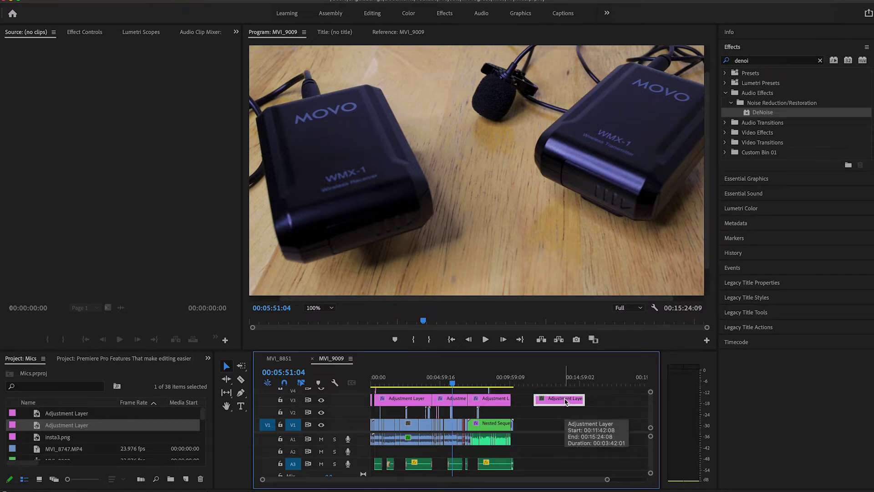
key(Delete)
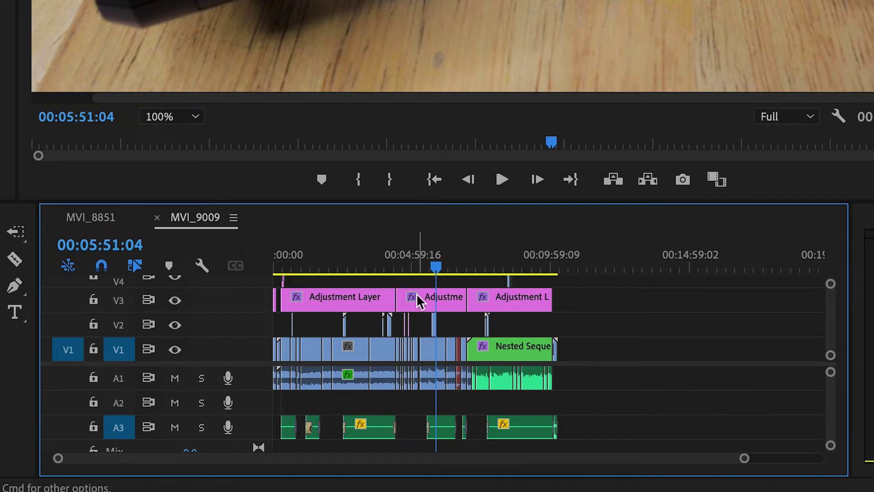
Step: Examine the footage under the middle adjustment layer at 00:05:23:18, 00:05:03:09 and 00:04:39:11
scroll(384, 352, up, 3)
scroll(384, 350, up, 2)
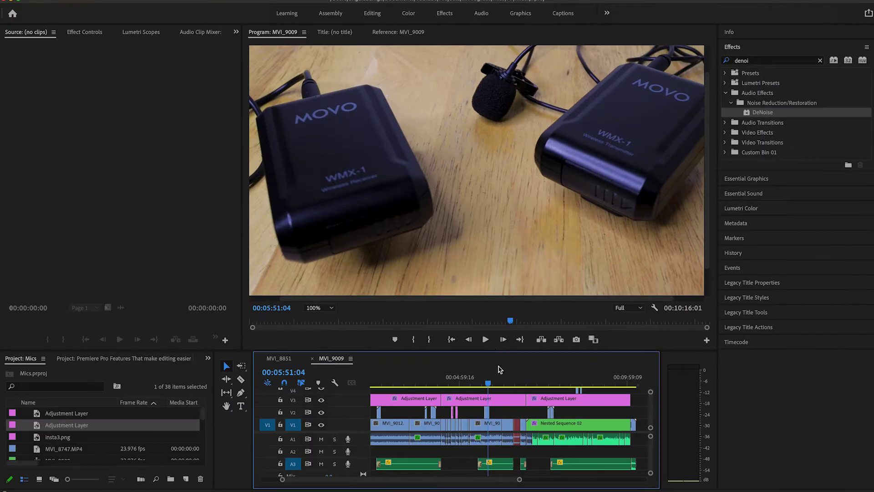
click(474, 386)
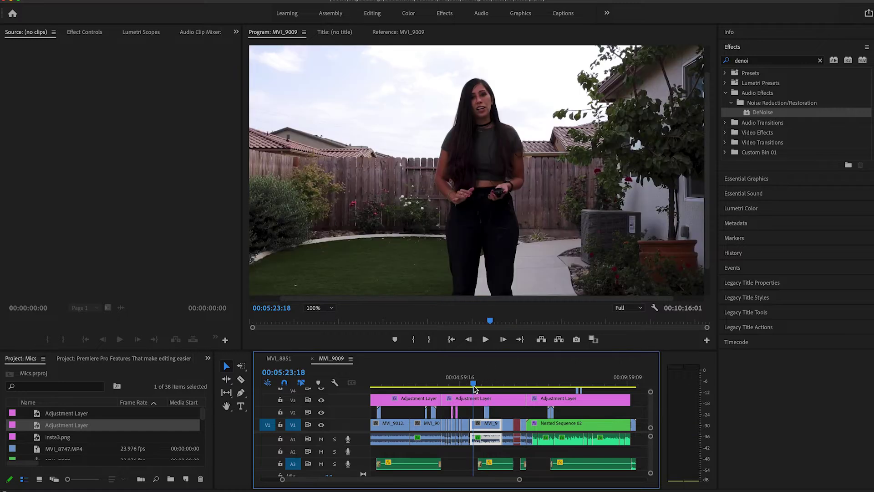
click(462, 386)
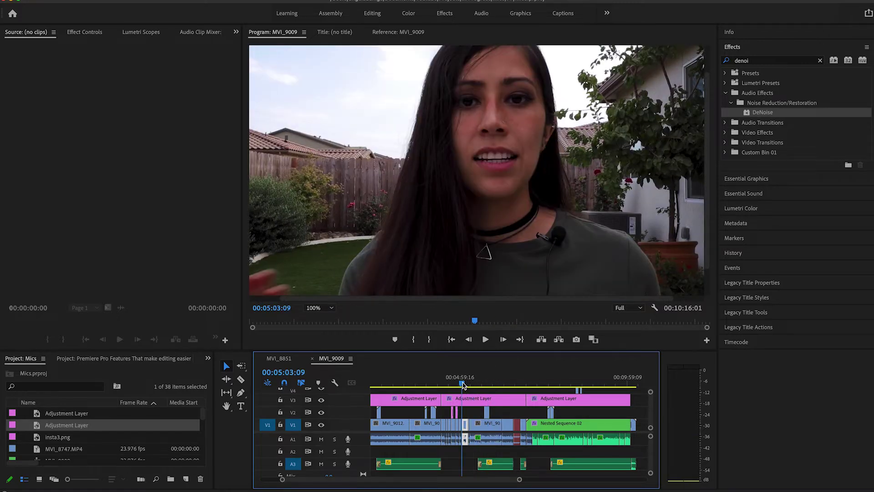
click(449, 385)
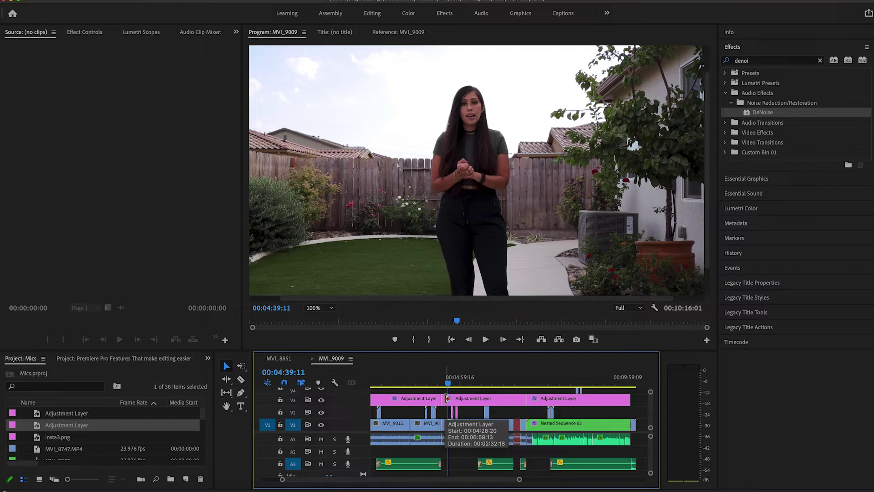
Step: Delete the middle adjustment layer on V3 to compare the ungraded image, and undo the deletion
click(445, 399)
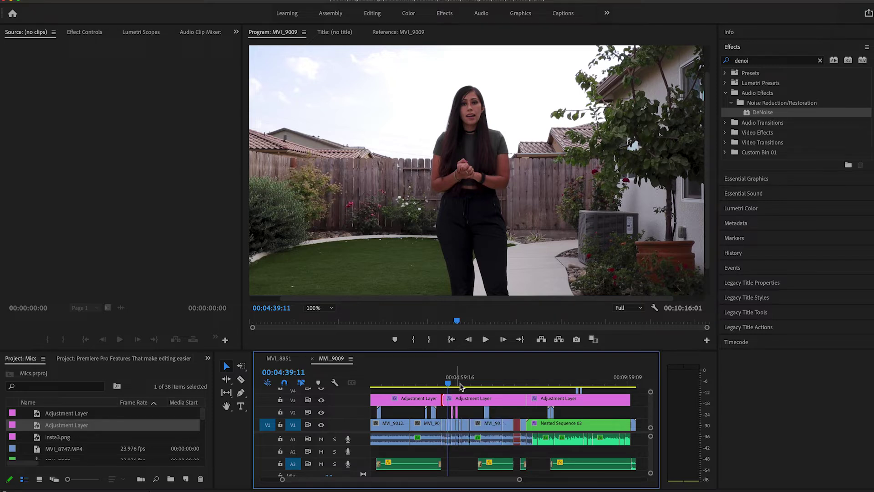
click(458, 404)
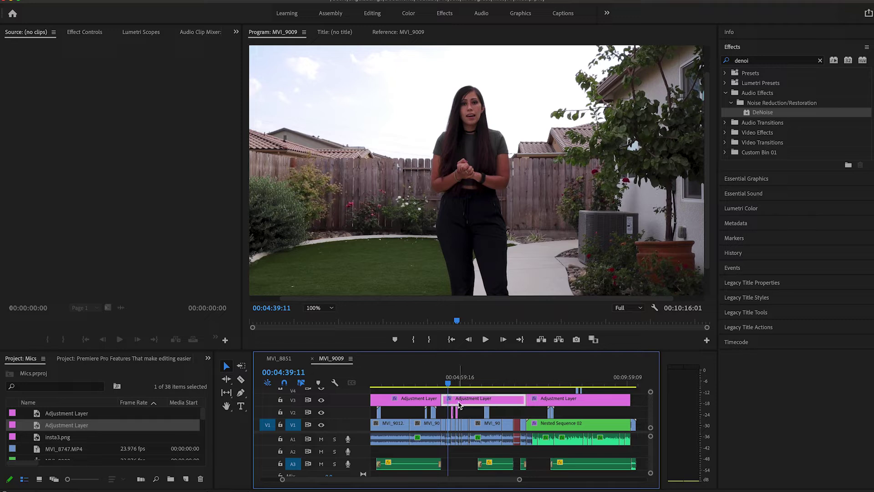
key(Delete)
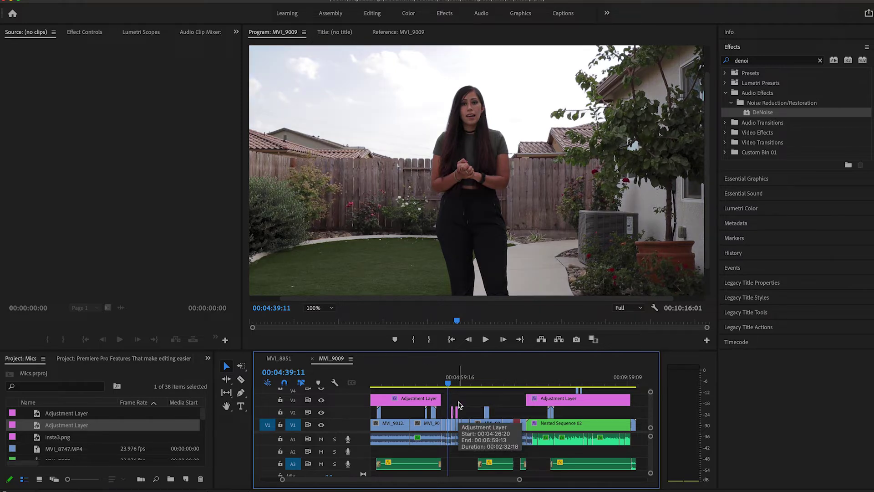
key(super+z)
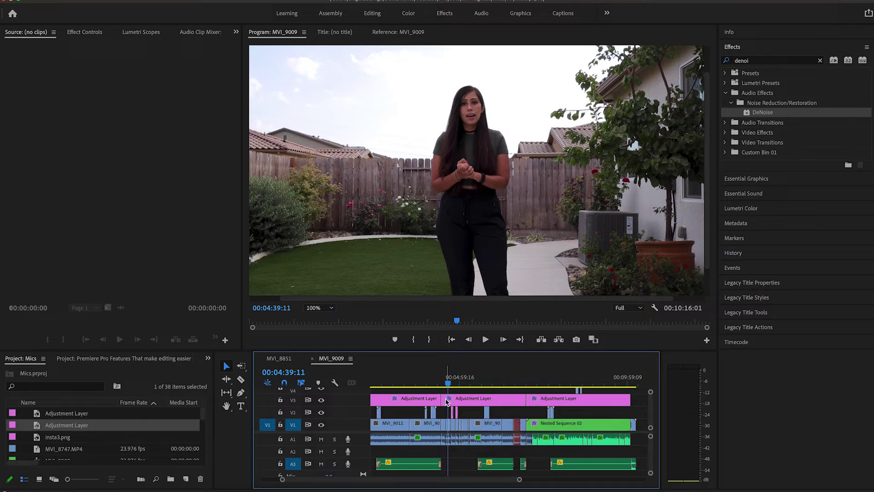
Step: Trim the start of the middle V3 adjustment layer inward, check the frame at 00:05:09:14, and extend the start back to the previous layer
mouse_move(446, 401)
mouse_down()
mouse_move(469, 399)
mouse_move(470, 382)
mouse_move(467, 398)
mouse_move(457, 396)
mouse_up()
click(480, 385)
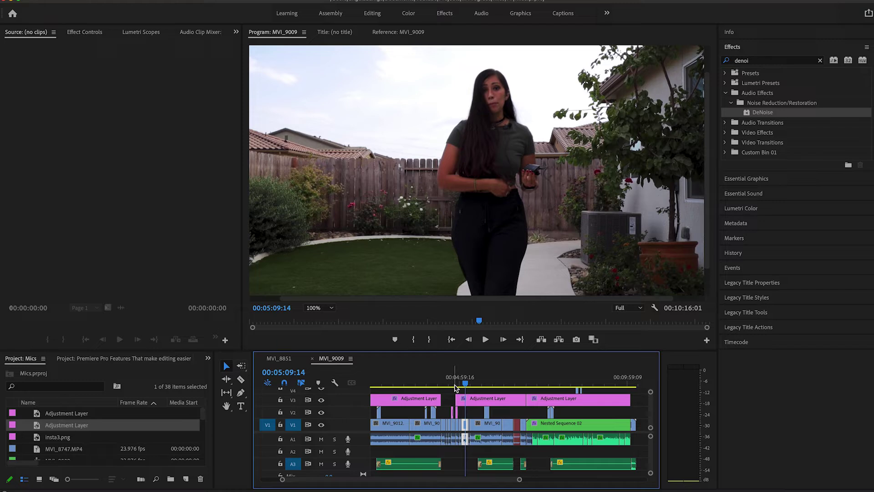
drag(457, 398, 439, 395)
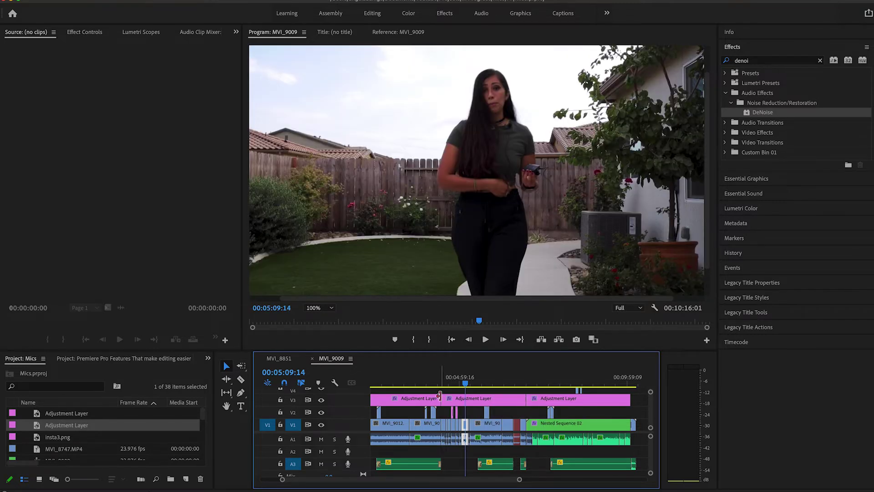
Step: With Track Select Forward, try selecting onward from the middle adjustment layer's area across all tracks, on V1 alone, and on V3 alone
key(a)
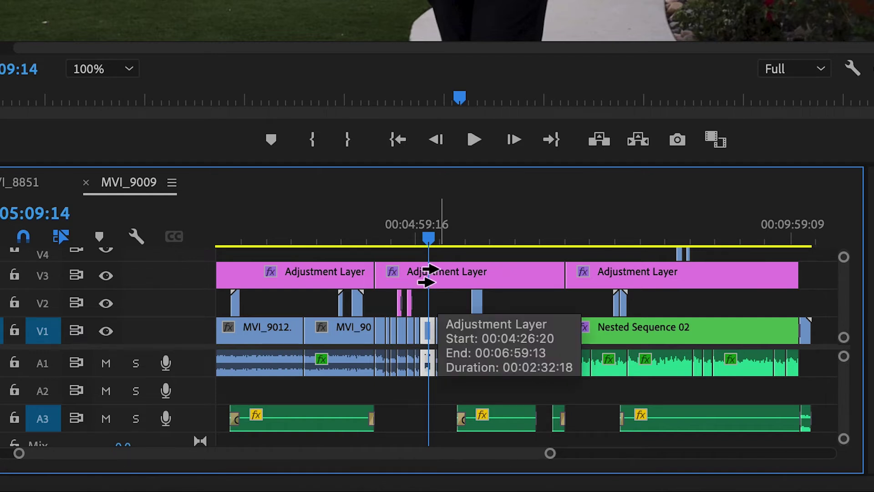
click(396, 276)
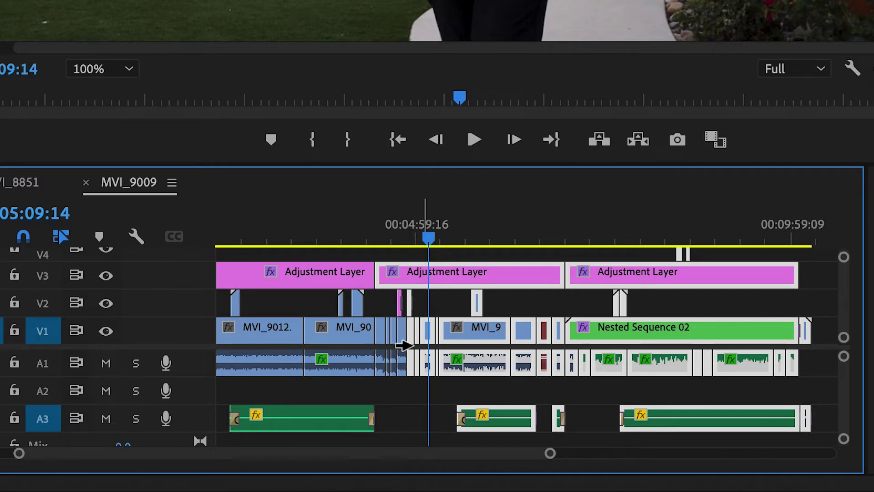
shift+click(403, 336)
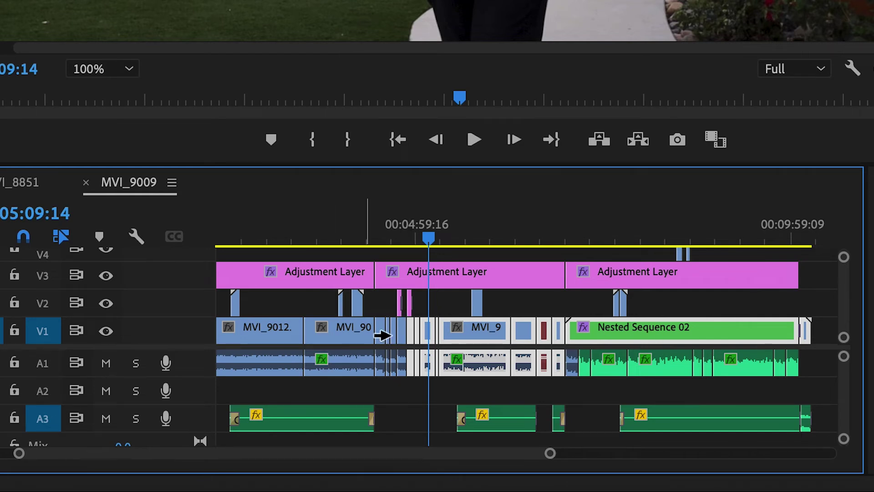
click(391, 271)
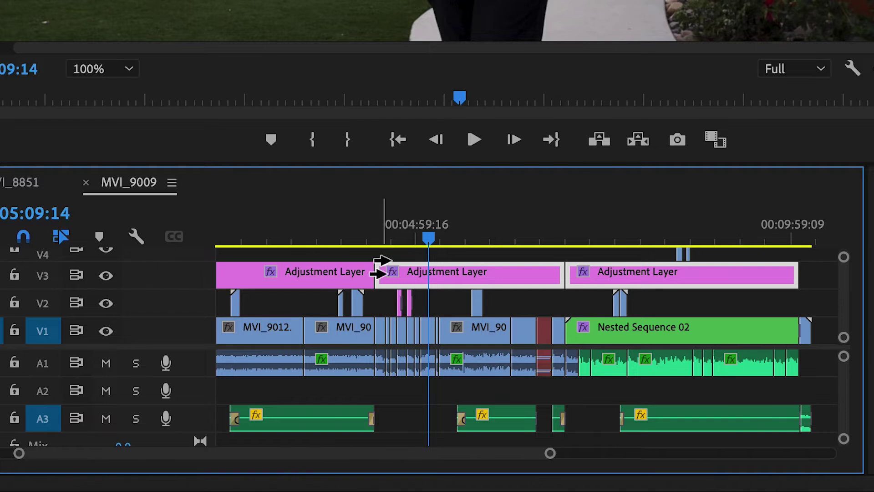
click(296, 271)
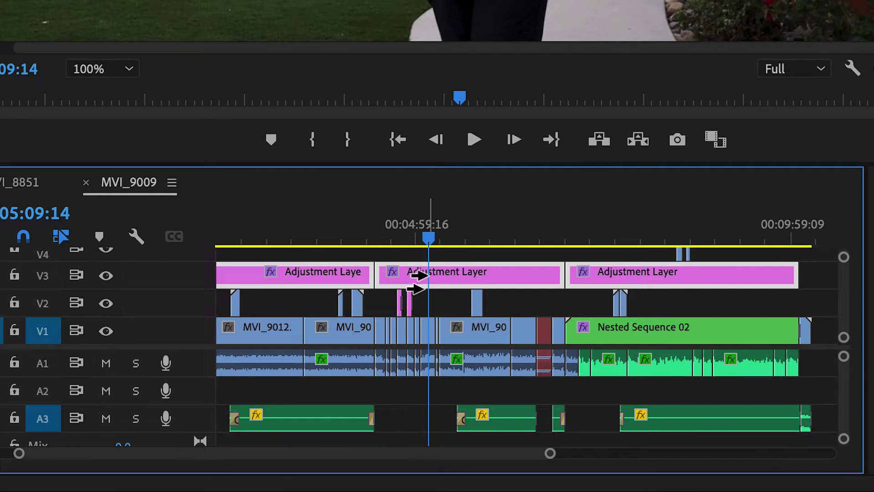
Step: Select the clips on all tracks forward from near the playhead, and try Track Select Backward from the preceding adjustment layer
click(419, 278)
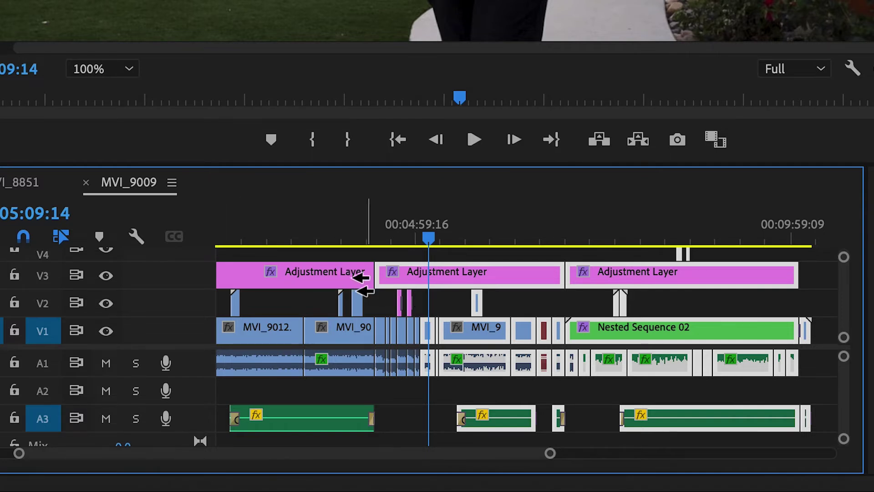
click(316, 273)
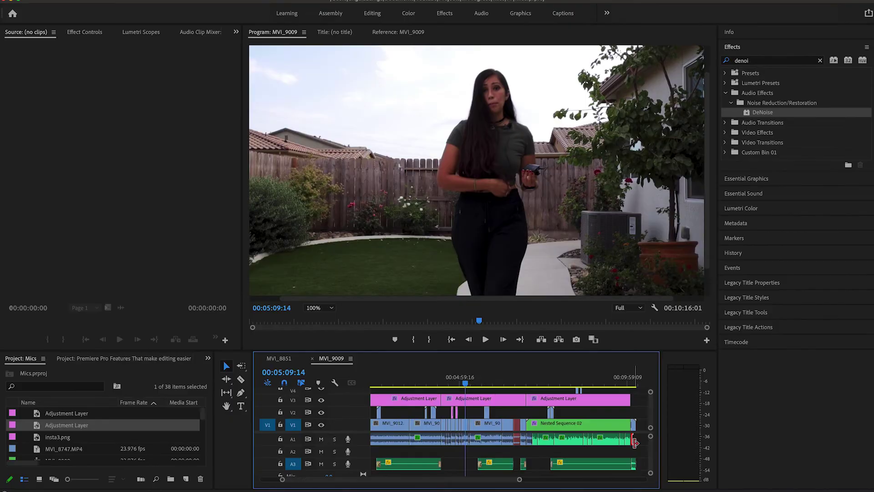
Step: Marquee-select the V1 and A1 clips from the sequence end back to the middle adjustment layer's start, and clear the selection
key(minus)
drag(608, 458, 371, 394)
key(minus)
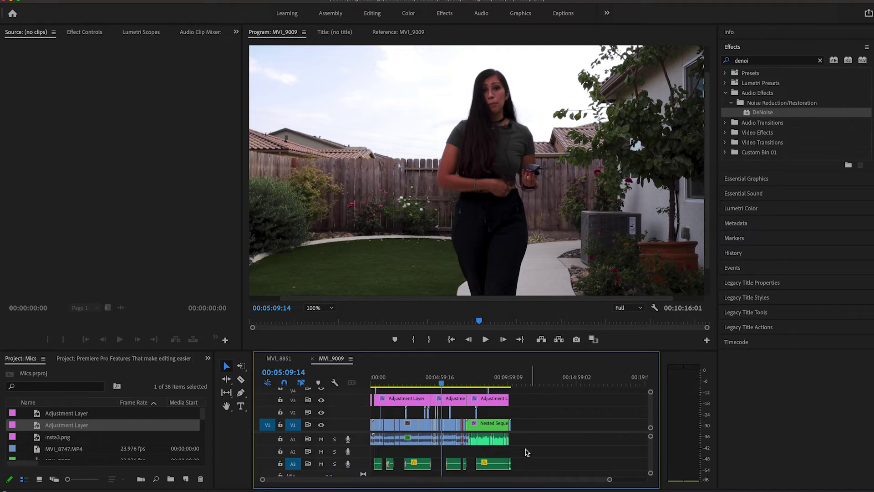
drag(504, 437, 434, 434)
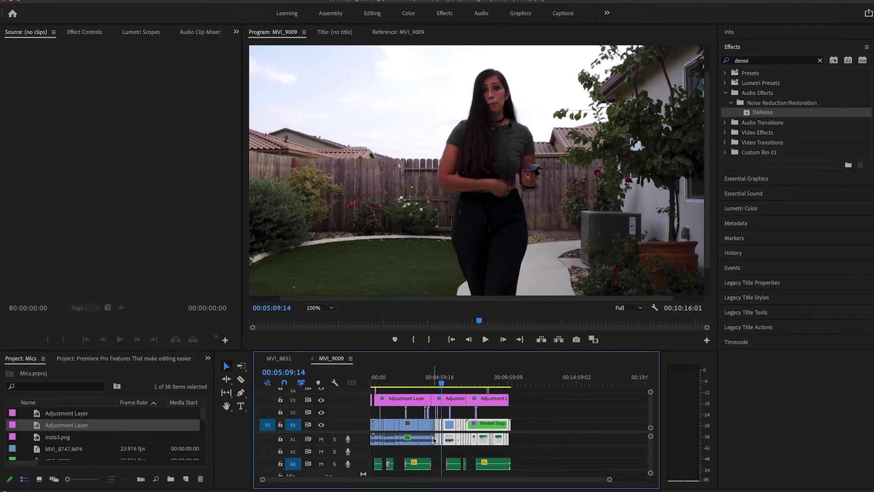
scroll(433, 440, up, 3)
scroll(434, 440, up, 5)
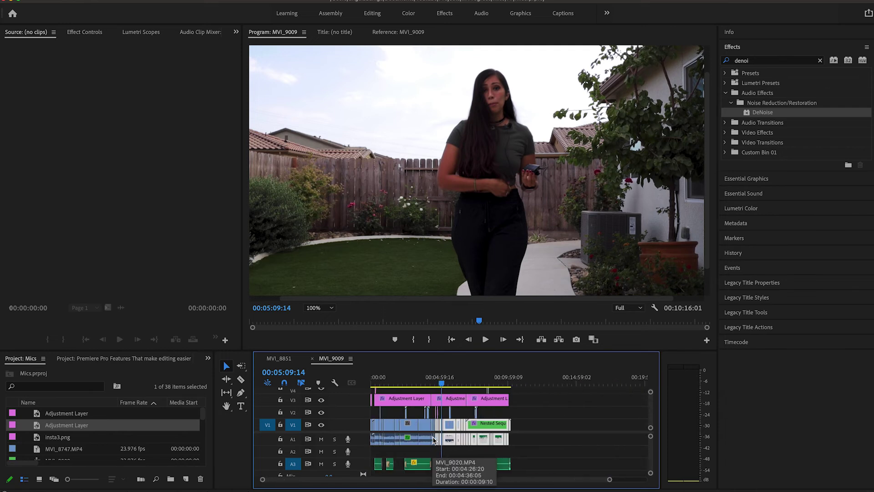
scroll(433, 440, down, 8)
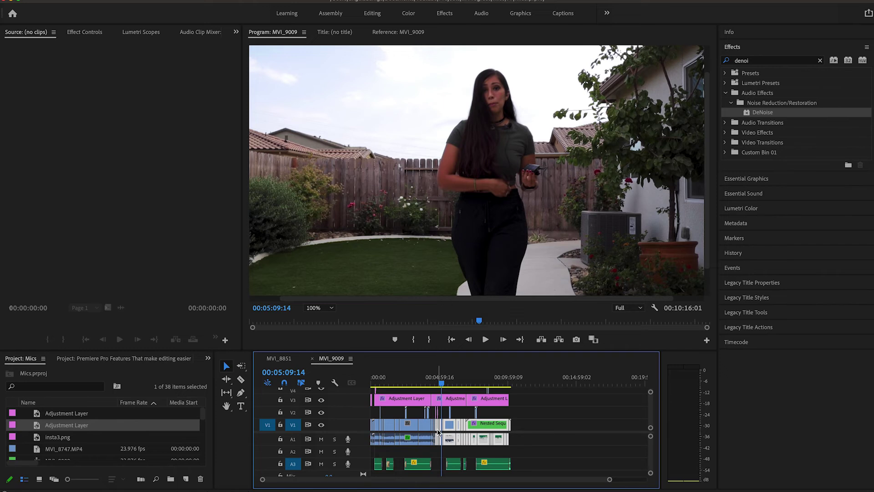
scroll(435, 437, up, 4)
scroll(437, 431, up, 3)
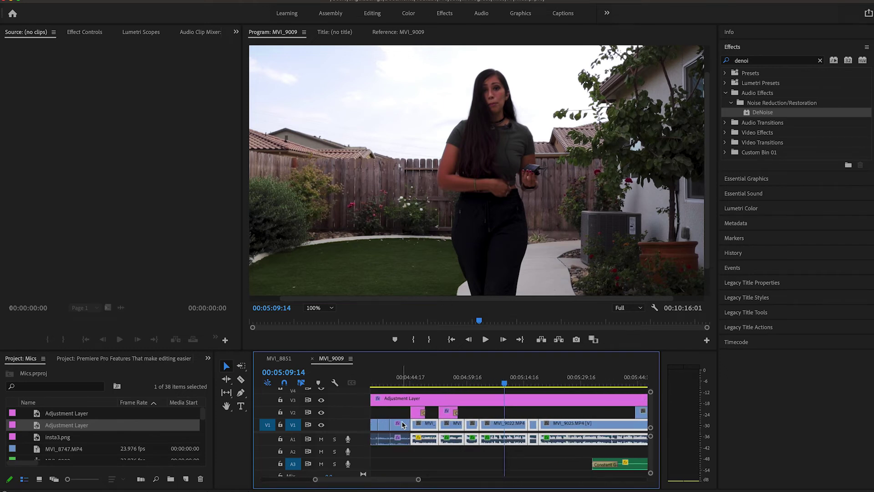
scroll(401, 428, down, 7)
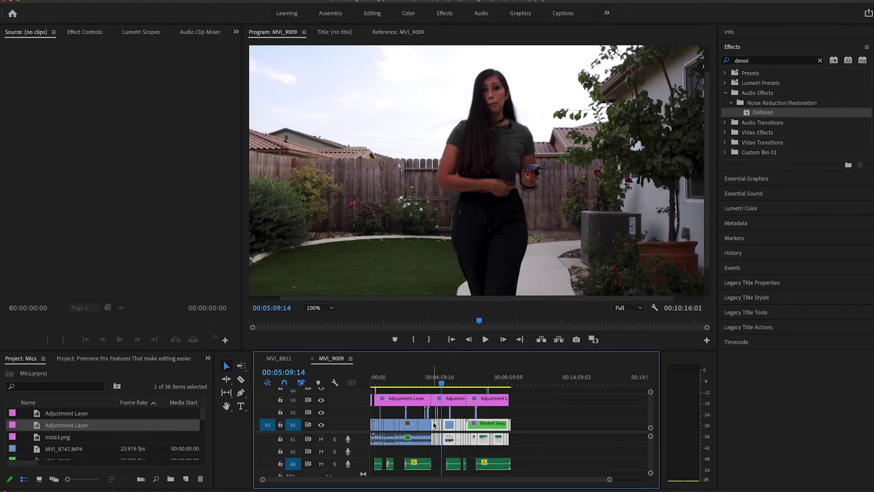
click(549, 451)
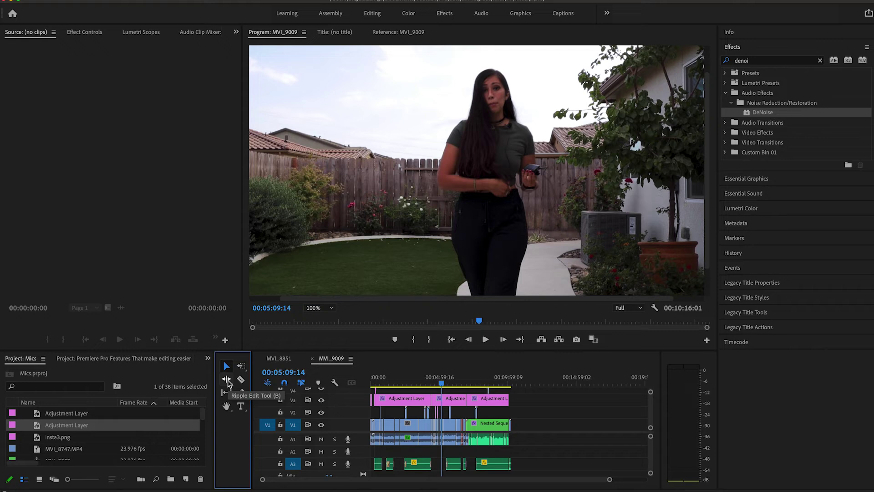
Step: Activate the Rolling Edit tool and switch from it to the Rate Stretch tool
key(n)
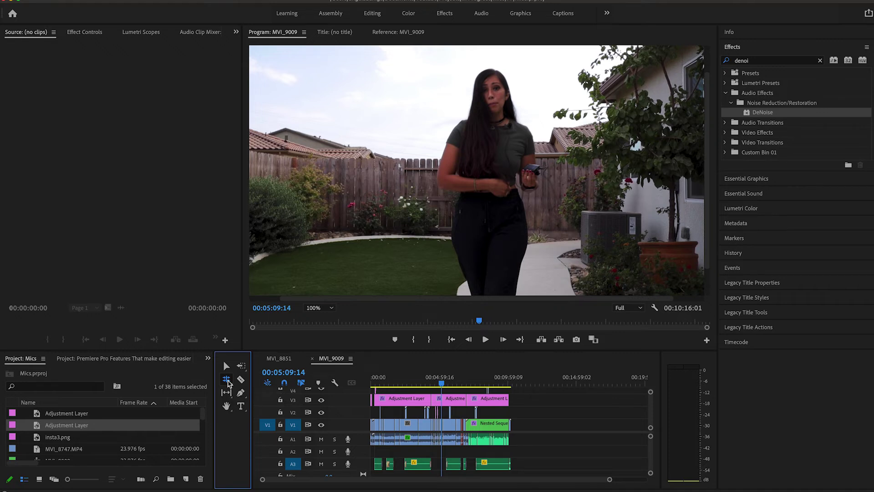
key(r)
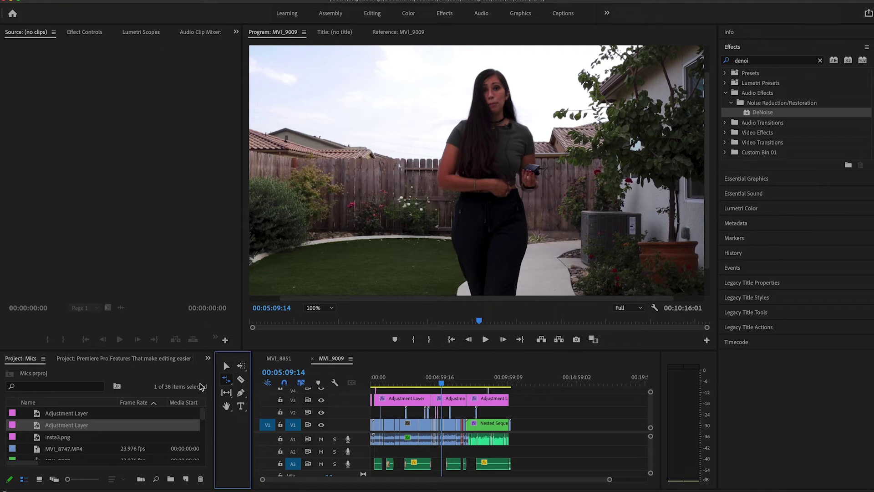
click(224, 384)
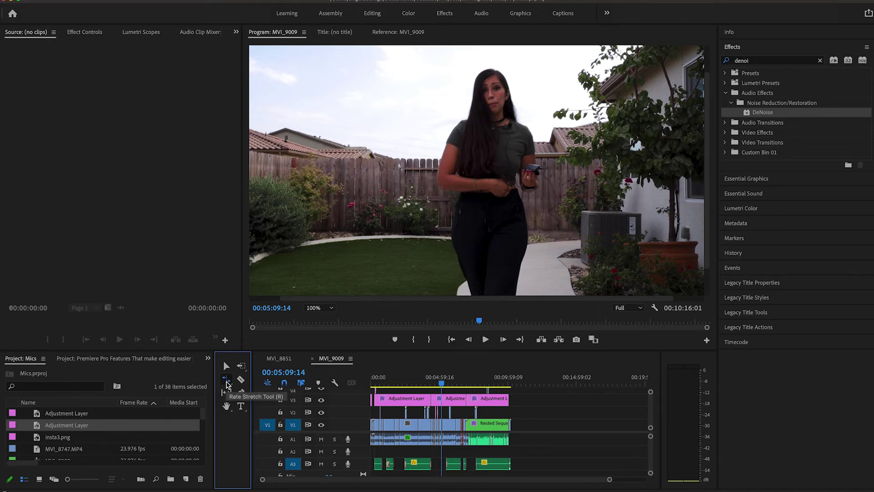
key(ctrl+s)
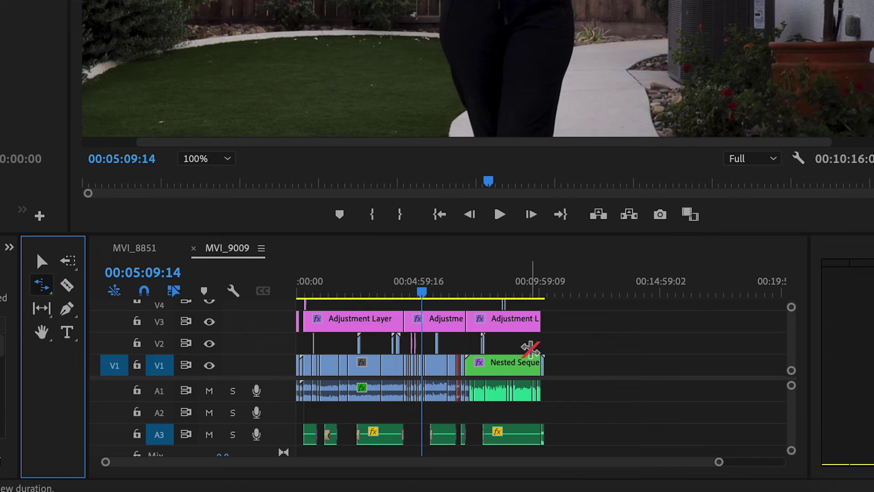
scroll(530, 349, up, 5)
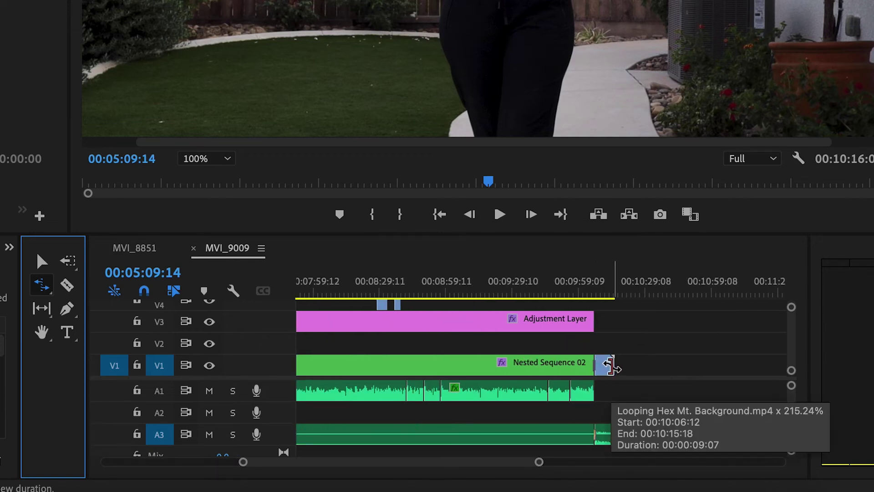
scroll(610, 364, up, 4)
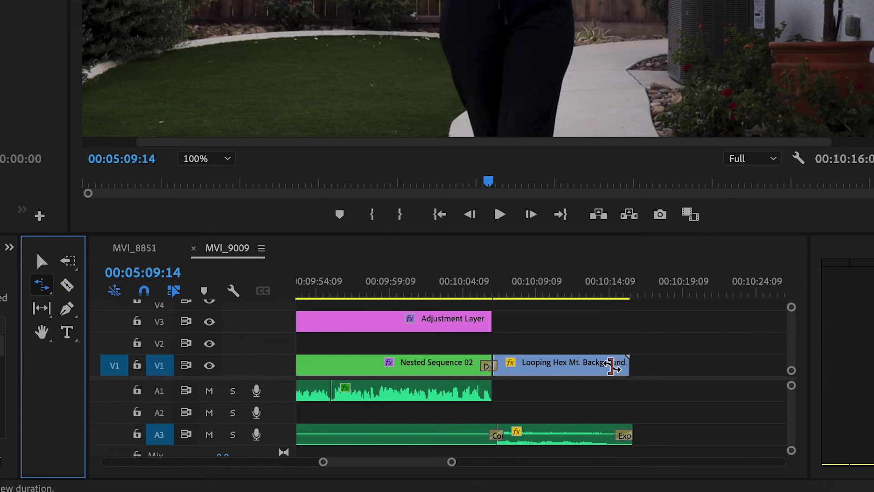
scroll(610, 364, down, 4)
scroll(610, 364, down, 6)
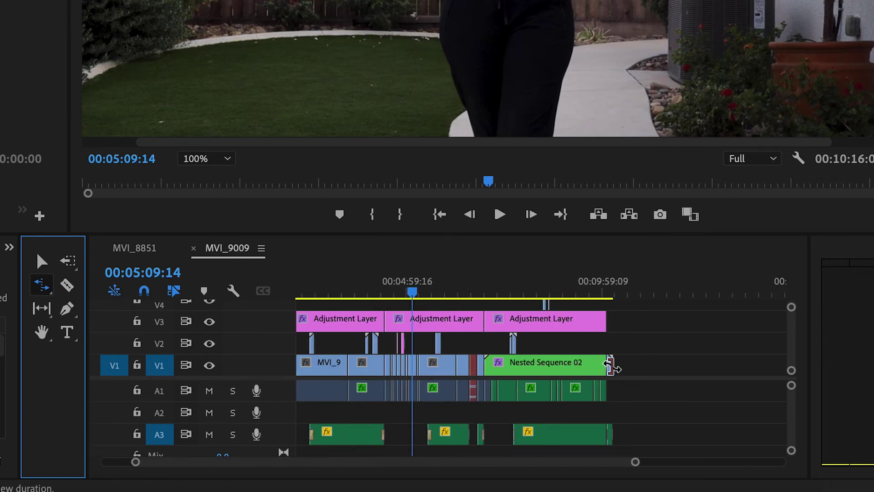
Step: Trim the end of the V1 MVI_9012.MP4 clip back to about 00:03:06:21, and move the short V2 clip into the gap against the following clip
scroll(263, 351, up, 8)
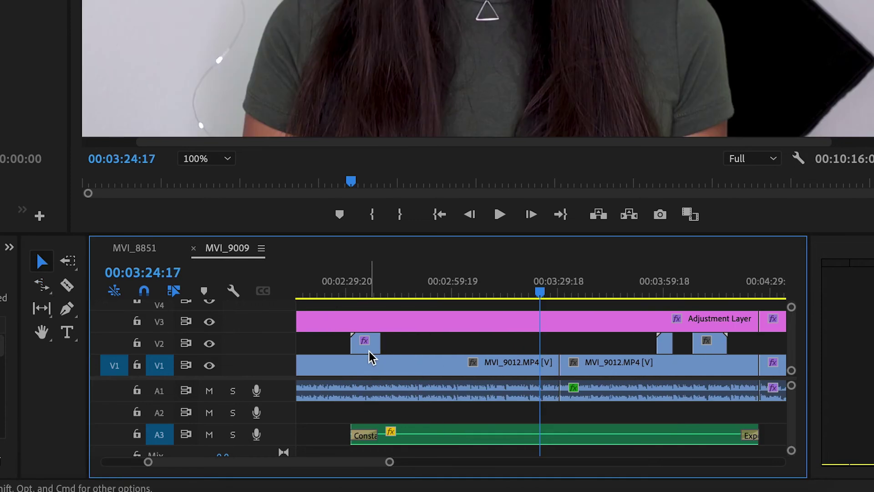
click(369, 350)
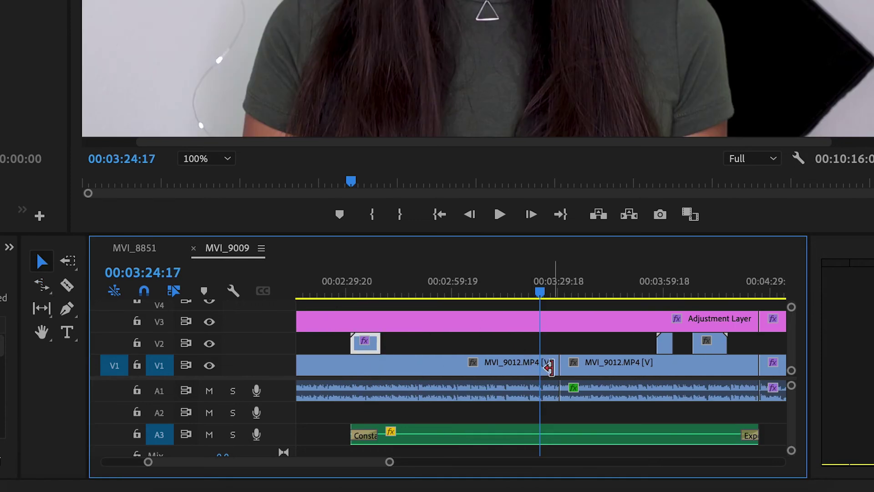
drag(549, 366, 474, 364)
drag(380, 364, 539, 371)
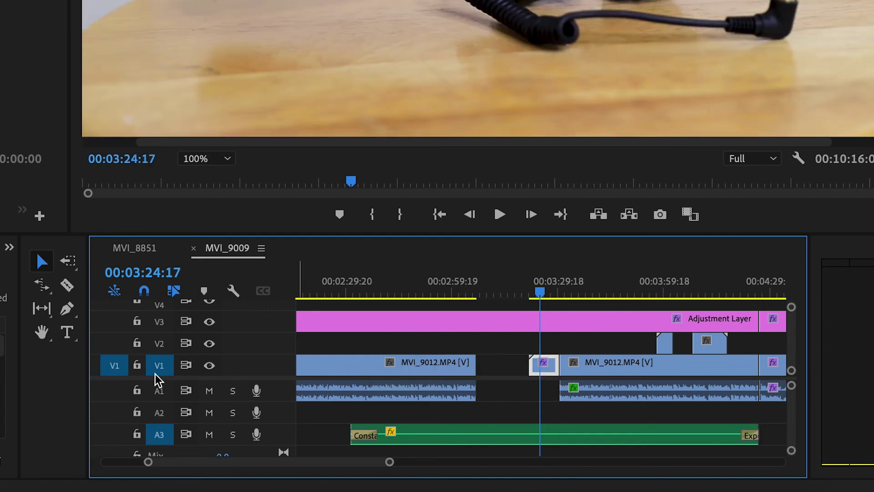
Step: Rate-stretch the start of the short V1 clip back to fill the gap, and undo it after previewing playback from 00:03:09:15
click(41, 286)
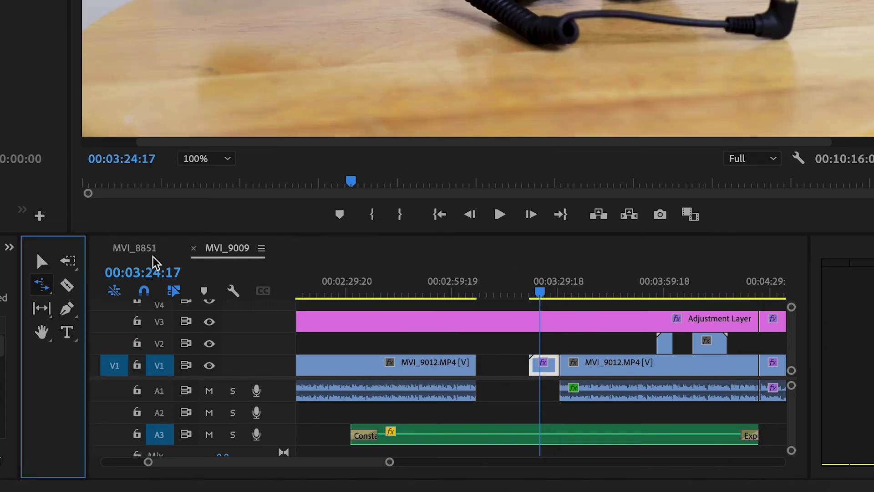
drag(530, 365, 476, 365)
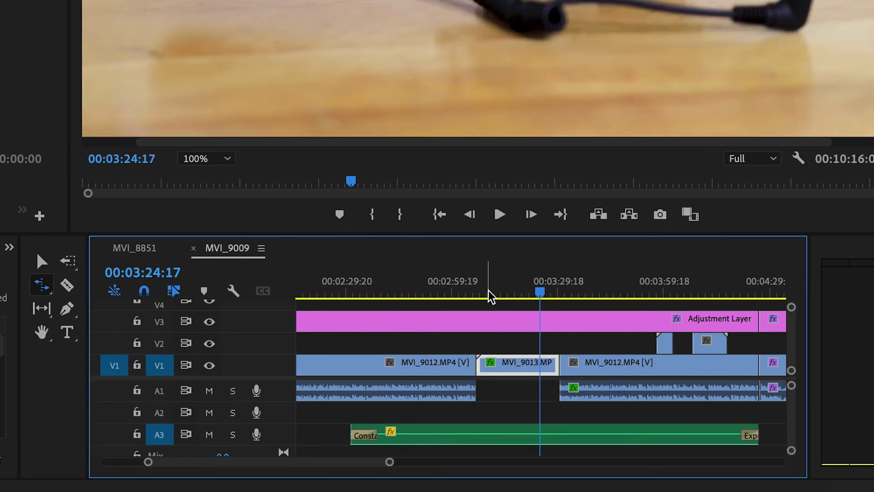
click(487, 292)
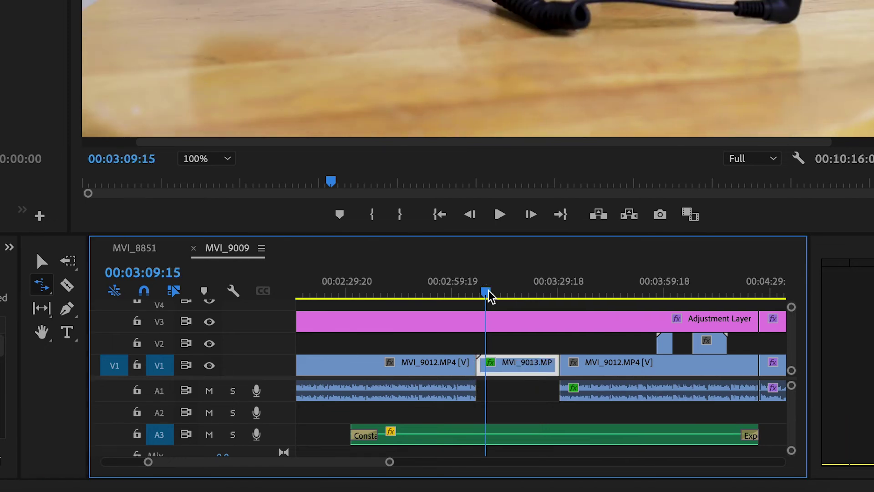
key(space)
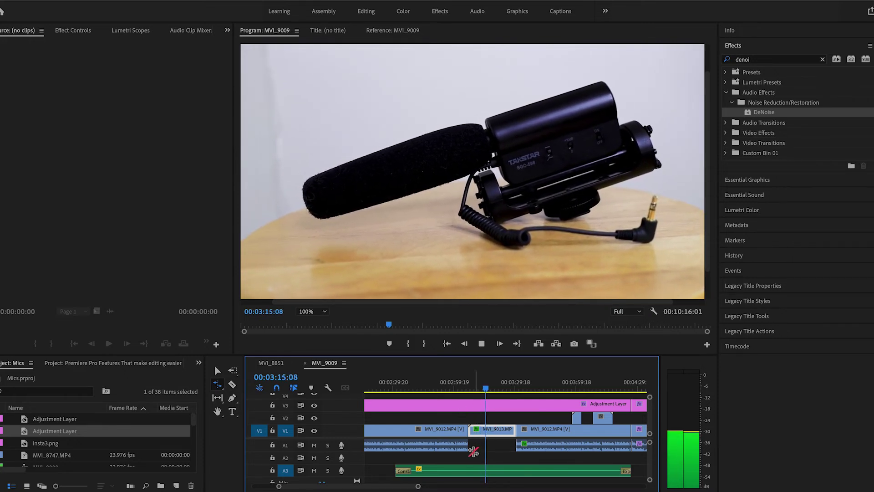
key(super+z)
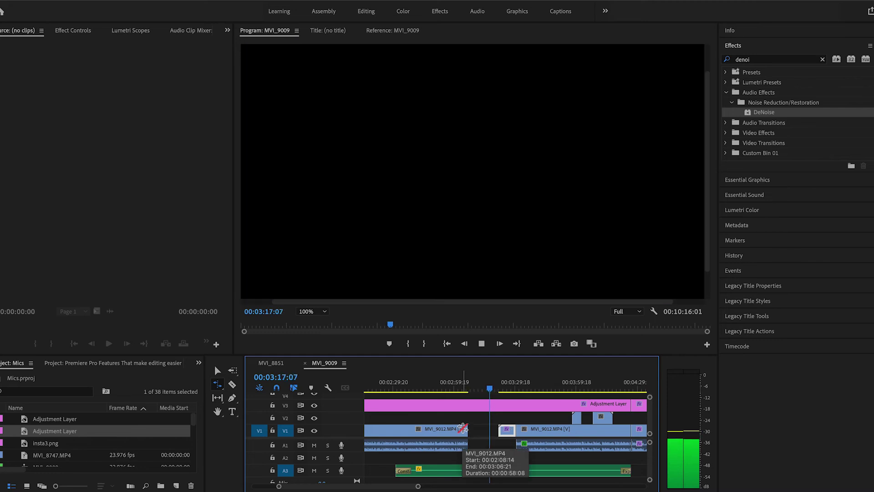
key(space)
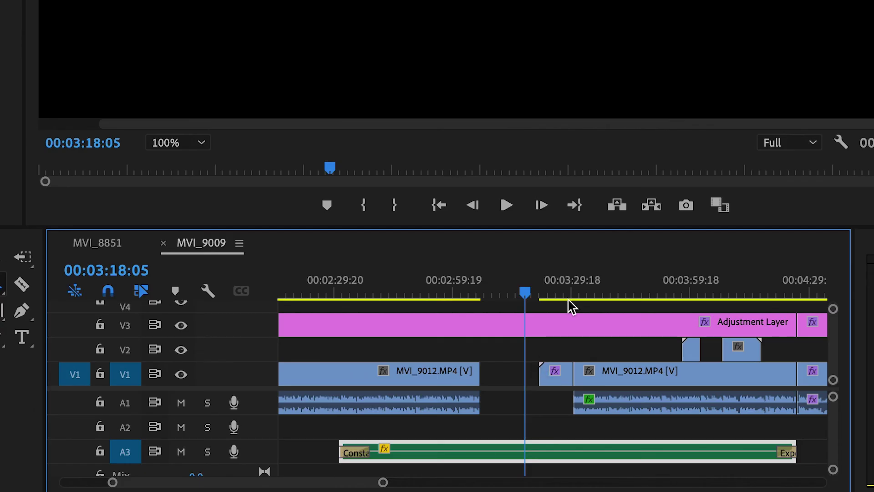
Step: Rate-stretch the short V1 clip's start forward to make it briefer, preview the sped-up clip, and return to the Selection tool
drag(556, 303, 569, 302)
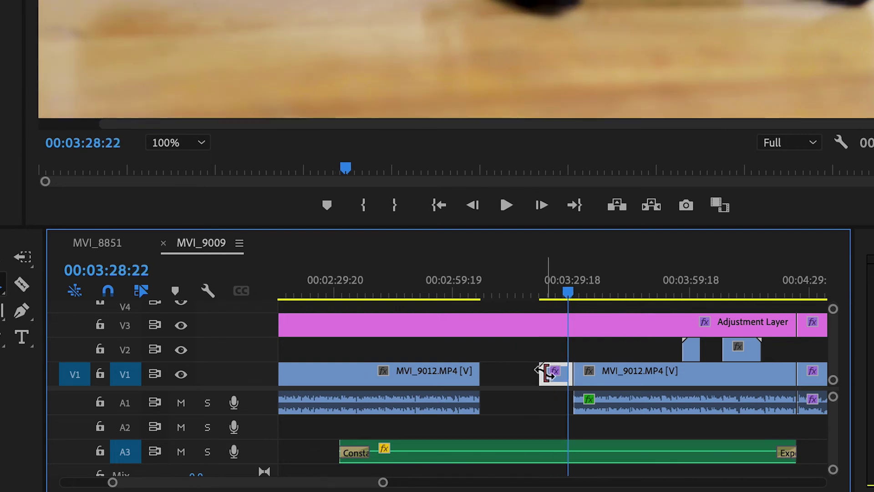
drag(542, 372, 564, 374)
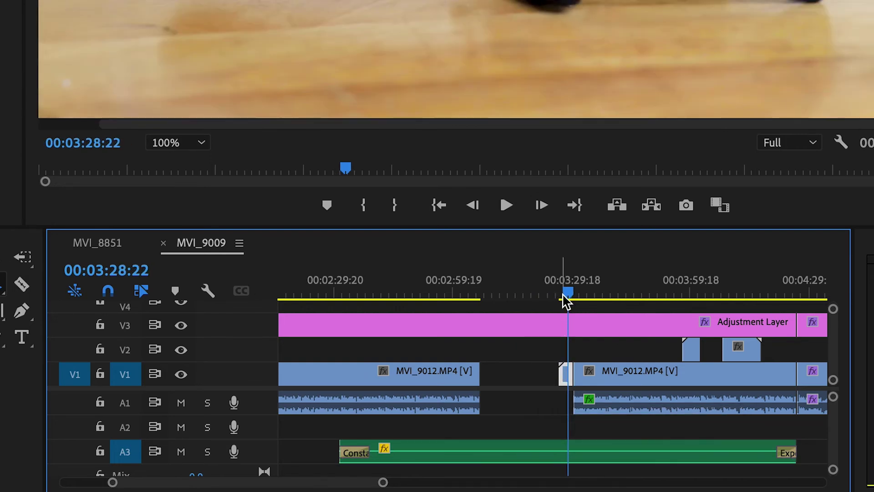
drag(565, 301, 558, 296)
key(space)
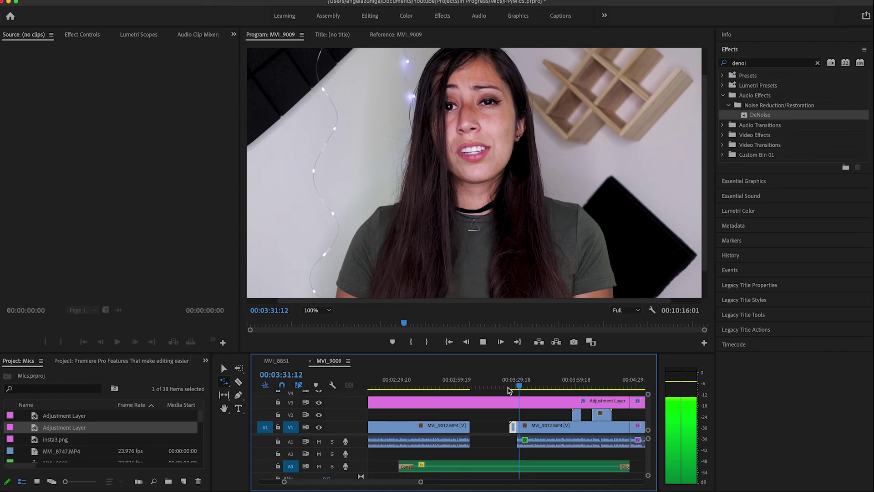
click(225, 368)
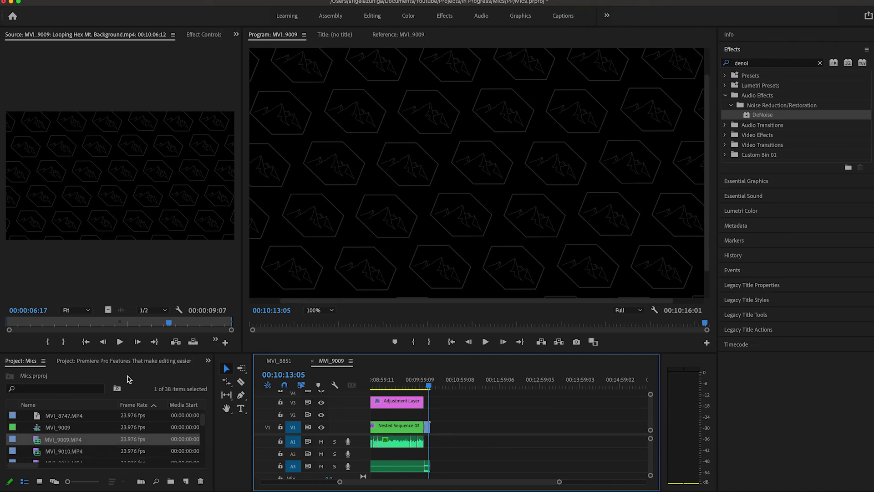
Step: Open MVI_9009.MP4 as the source clip and mark a range about 1 min 50 s long, ending at 00:02:07:03
key(backslash)
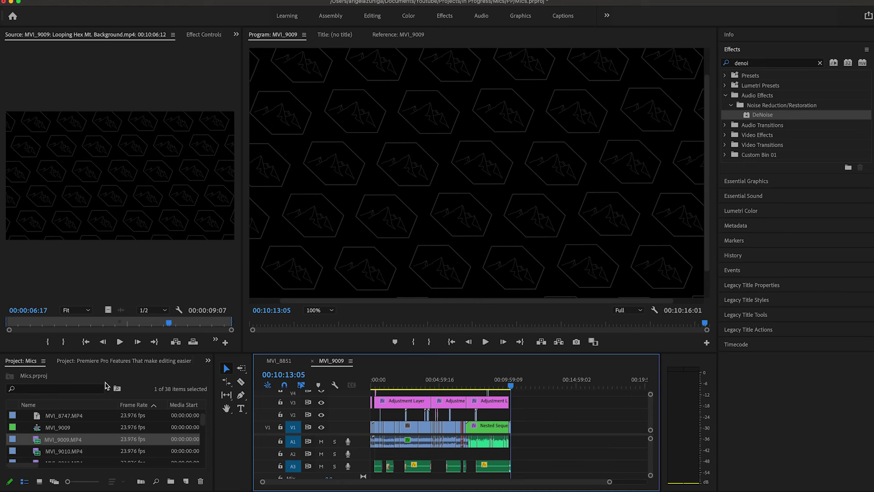
click(49, 440)
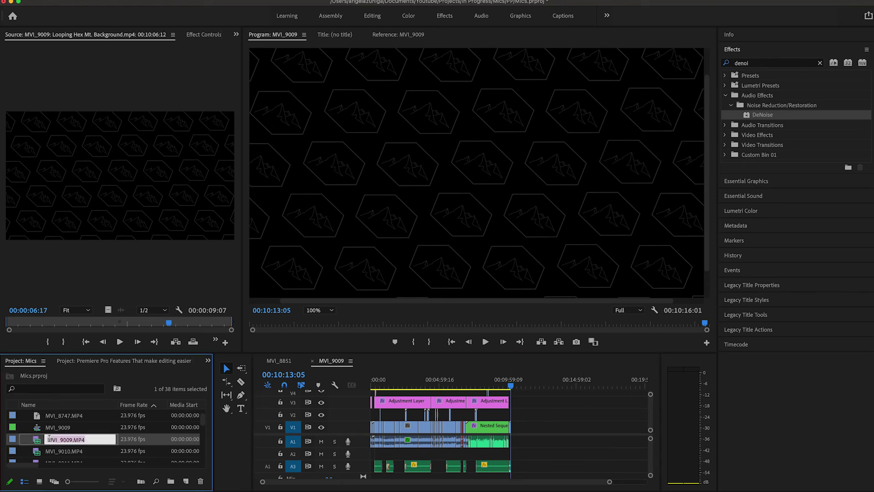
double_click(37, 442)
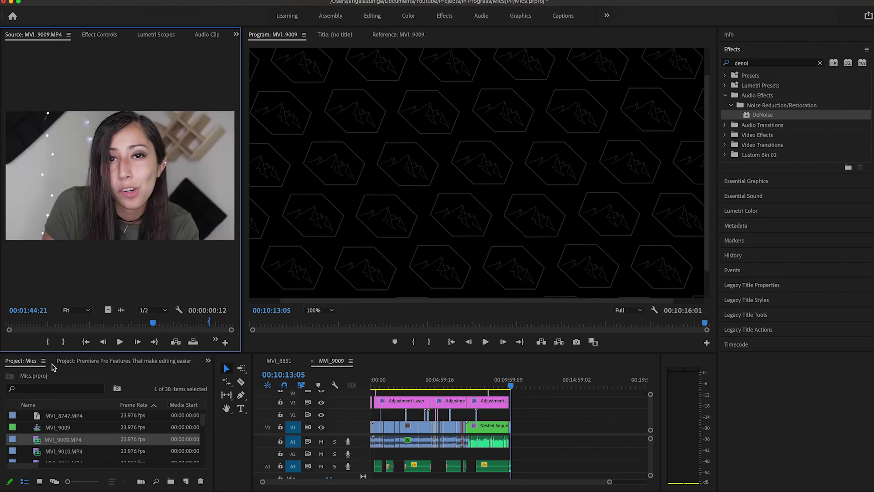
click(31, 323)
drag(31, 323, 186, 328)
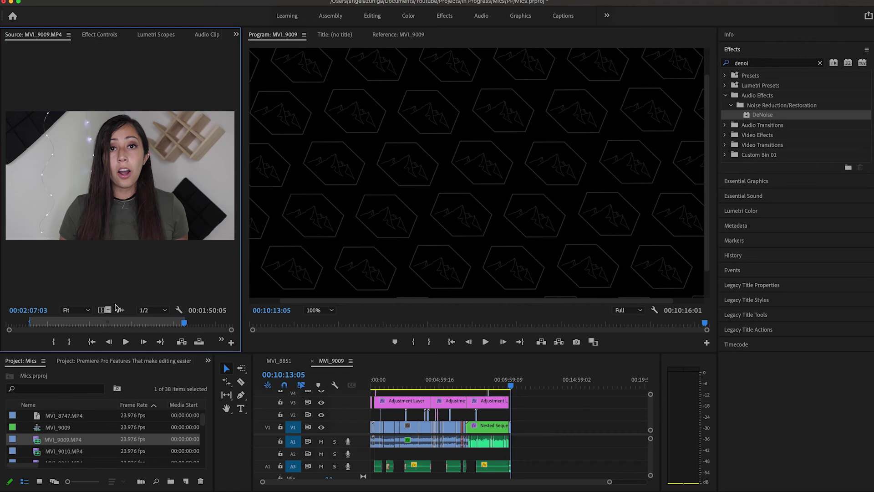
Step: Add only the marked range's video to V1 past the sequence end, and try adding only its audio to the audio tracks there
drag(110, 310, 522, 426)
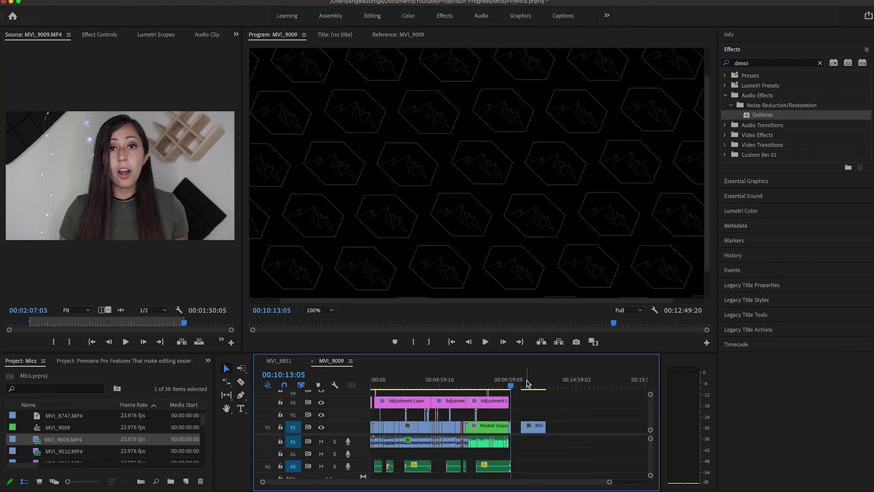
click(121, 310)
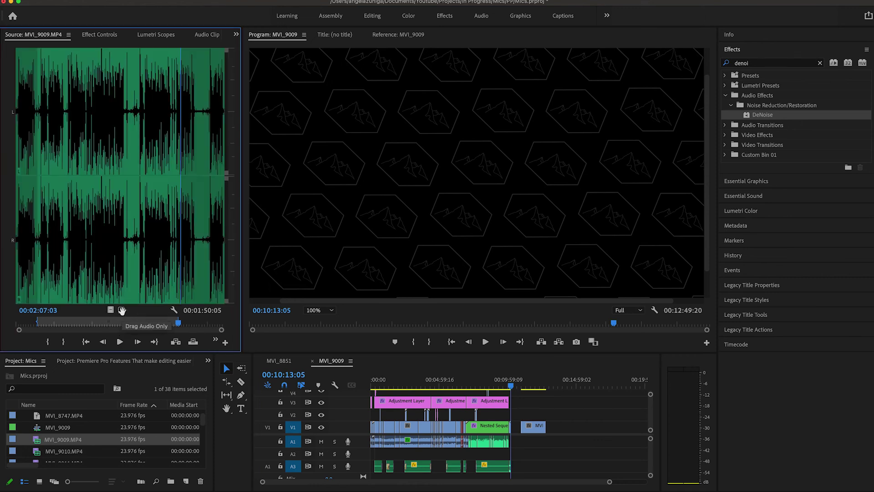
drag(205, 311, 534, 455)
drag(531, 444, 577, 453)
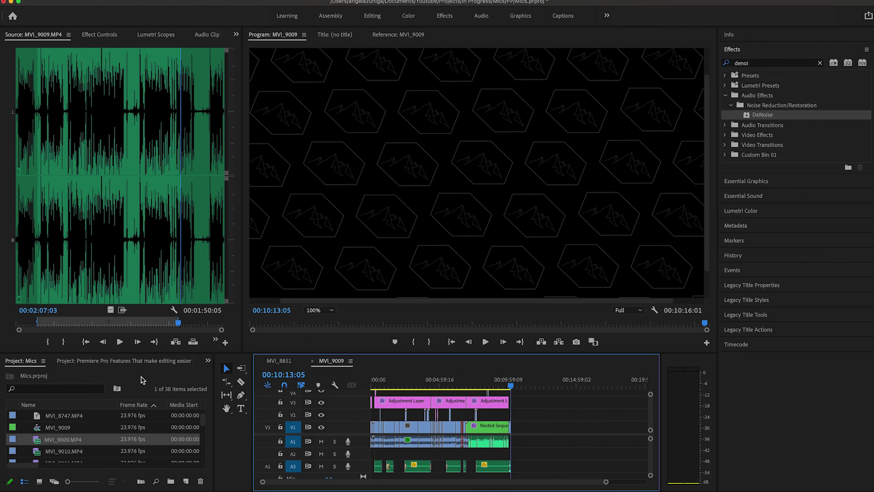
Step: Add MVI_9009.MP4 with video and audio past the sequence end, and remove its audio by unlinking and deleting it
click(58, 440)
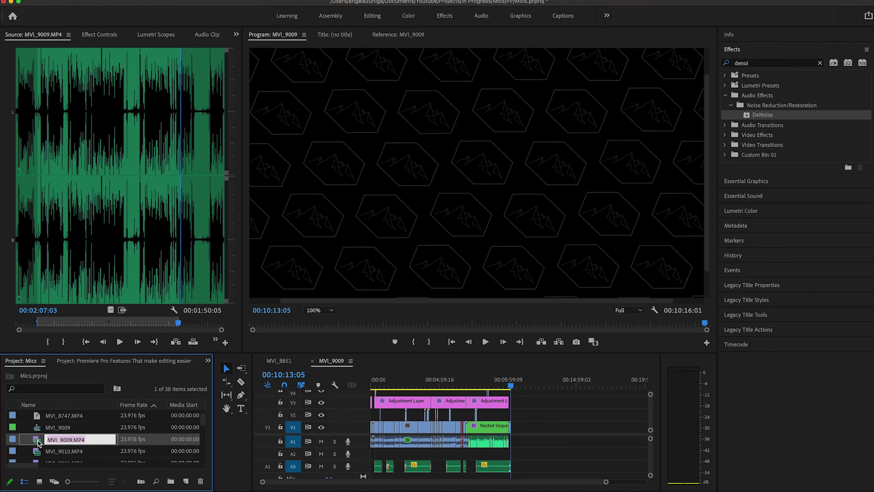
drag(39, 441, 548, 435)
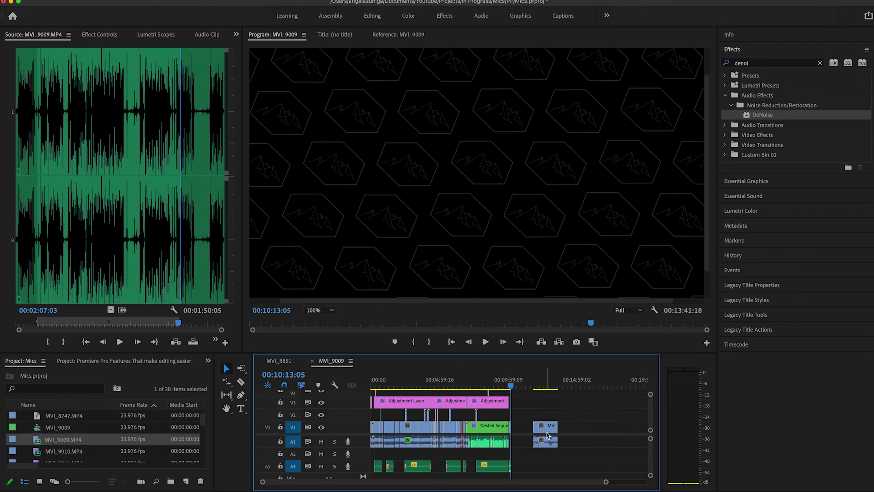
right_click(547, 435)
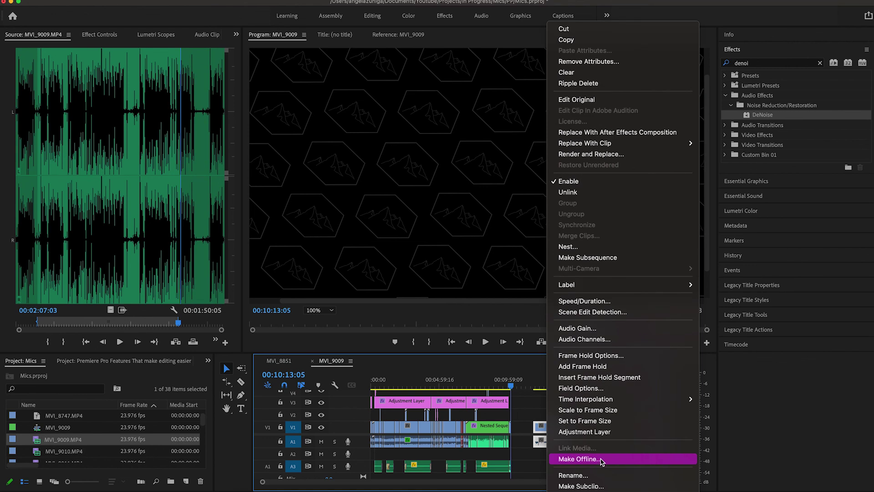
click(569, 192)
click(552, 441)
key(Delete)
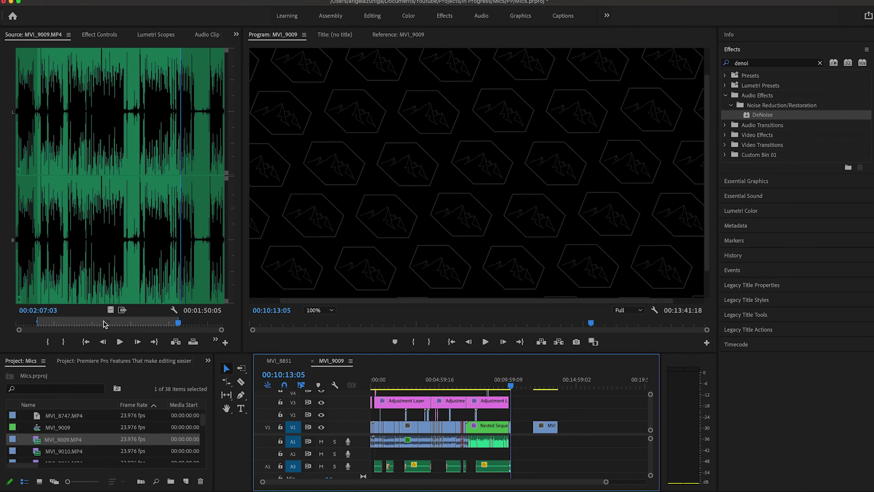
Step: Add only the marked range's video to V1 beyond the previous test clip, and delete both test clips
drag(112, 309, 594, 441)
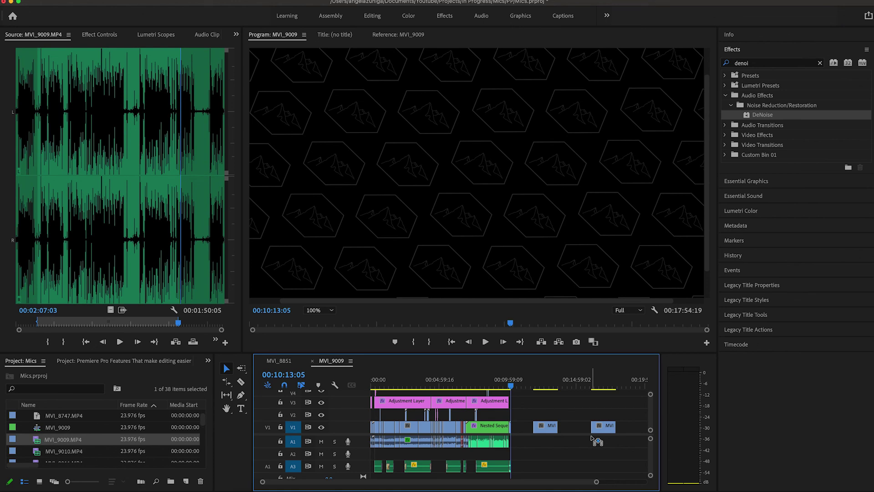
click(544, 386)
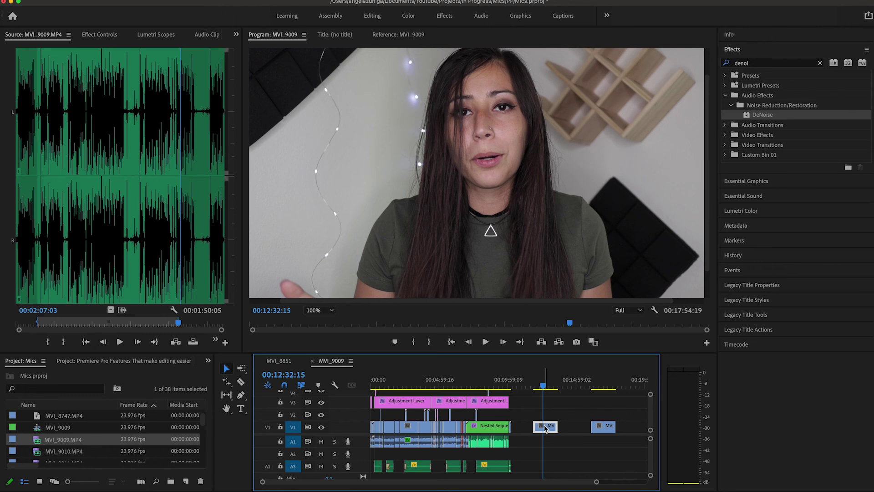
key(Delete)
click(607, 426)
key(Delete)
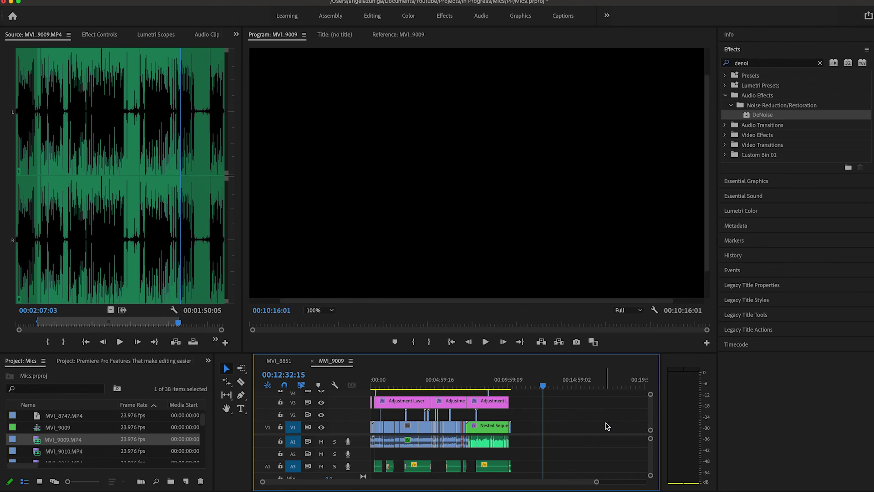